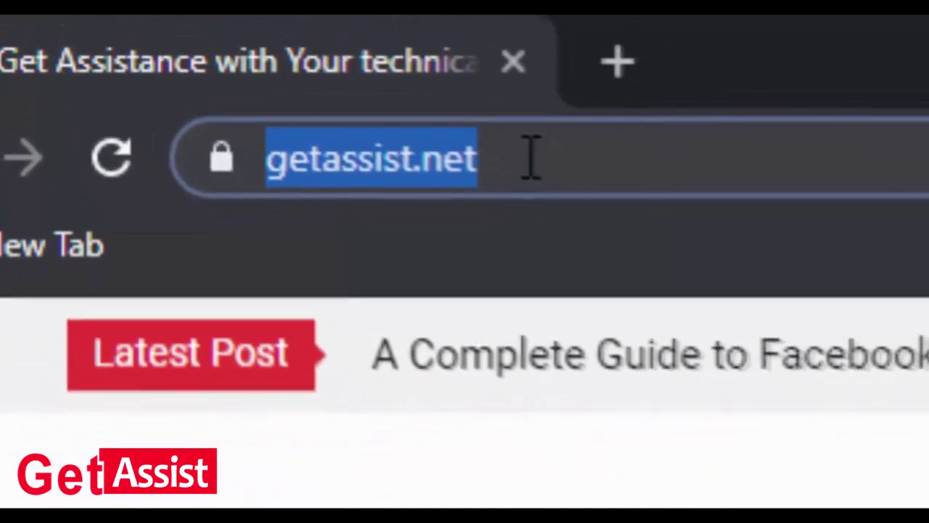
Reload the getassist.net home page and scroll through its recent Yahoo, AOL and Facebook posts
key("Return")
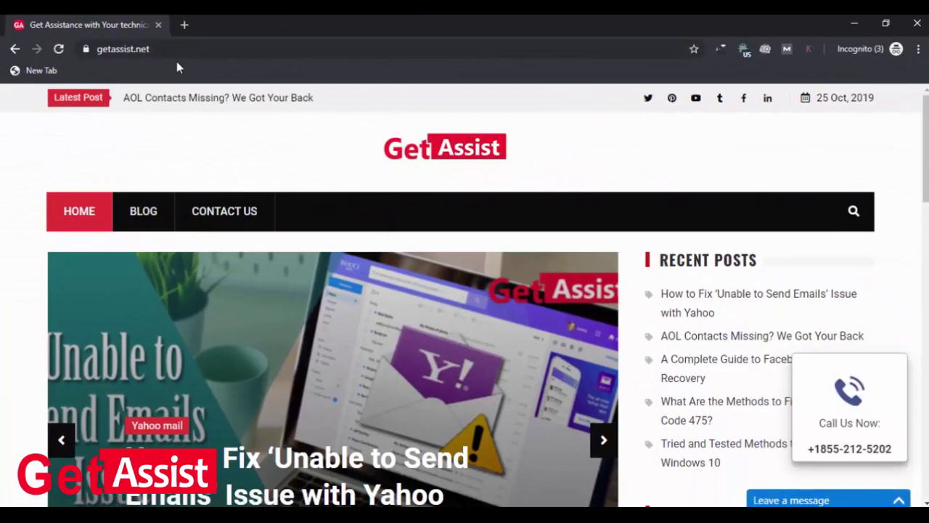
scroll(222, 120, "down", 6)
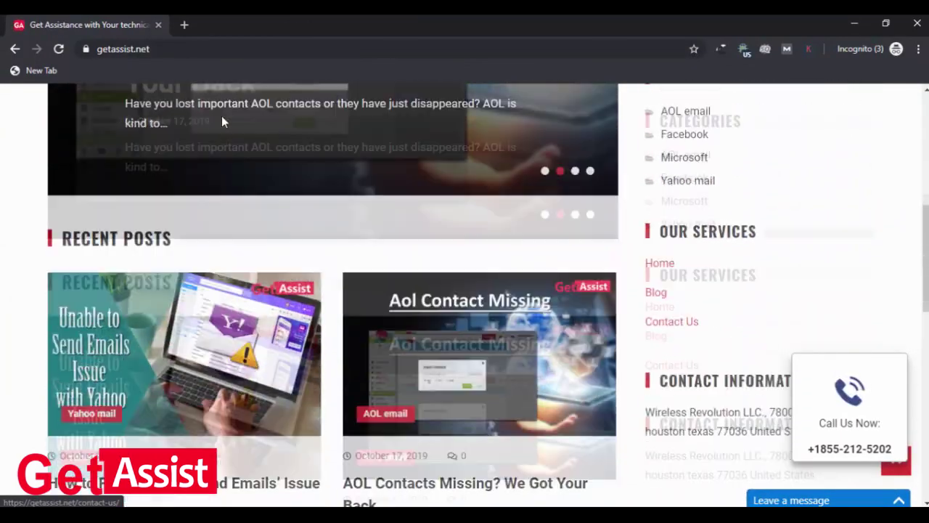
scroll(222, 121, "down", 6)
scroll(222, 120, "up", 5)
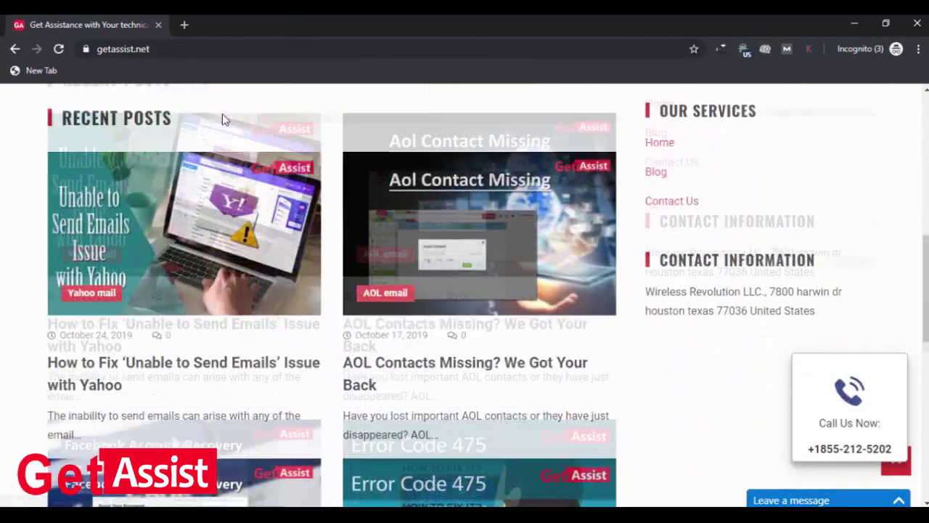
scroll(222, 113, "up", 8)
scroll(222, 113, "down", 5)
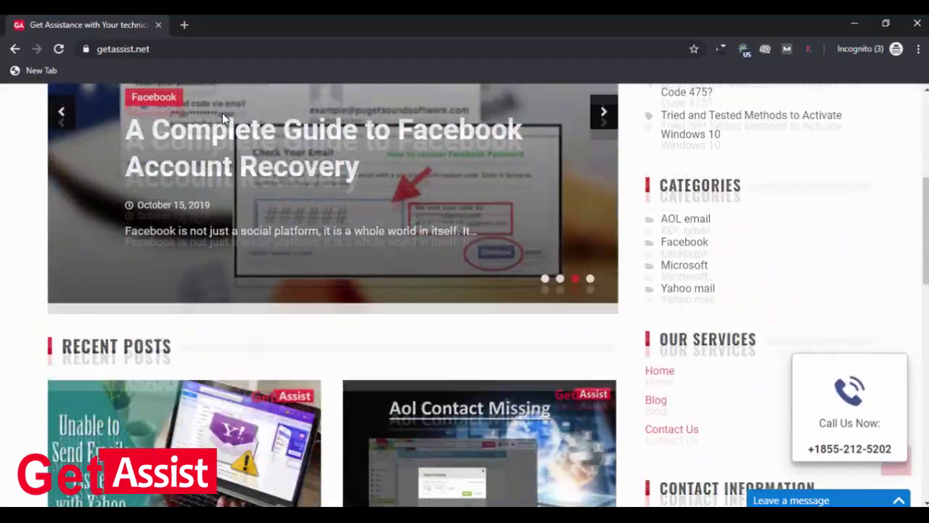
scroll(222, 117, "down", 8)
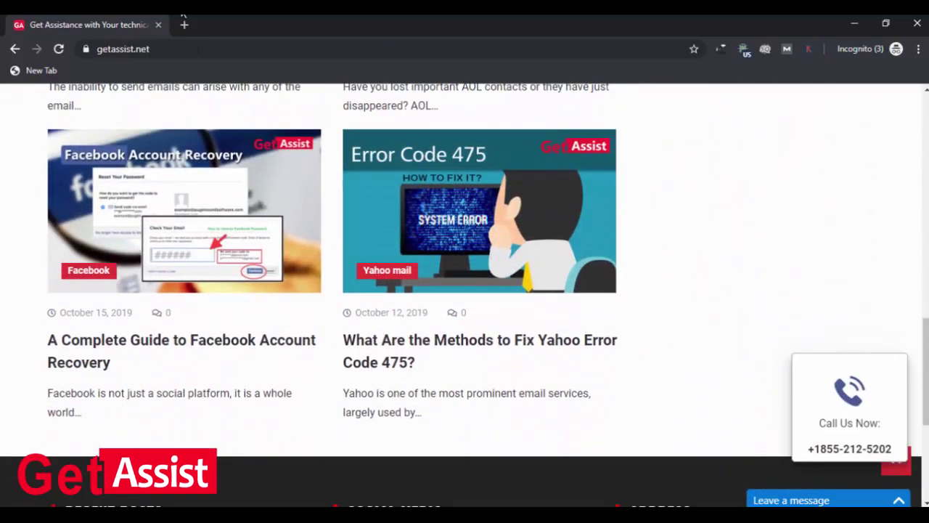
In a new browser tab, go to yahoo.com
left_click(185, 26)
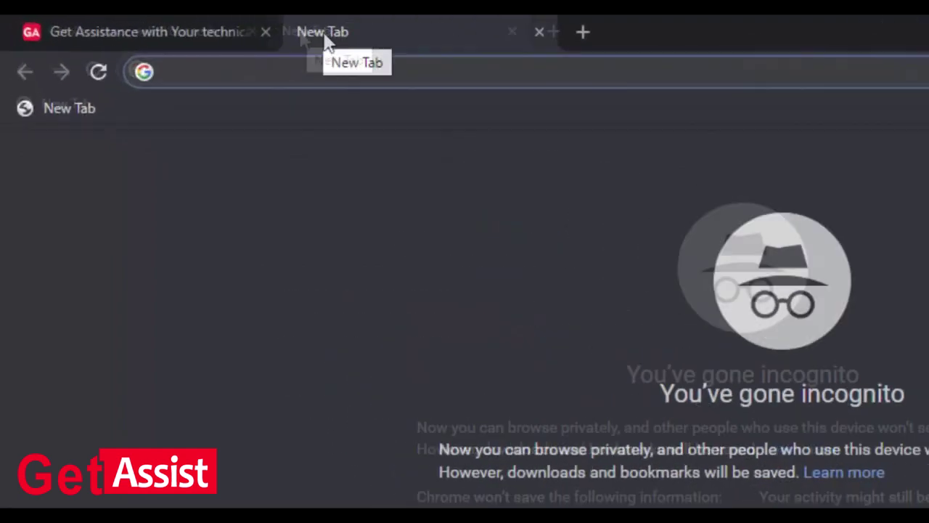
type("y")
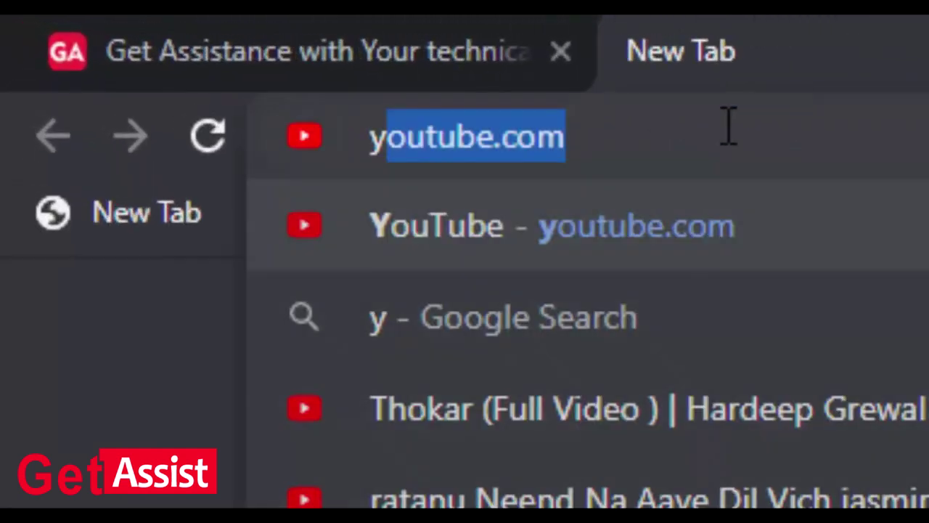
type("ahoo.com")
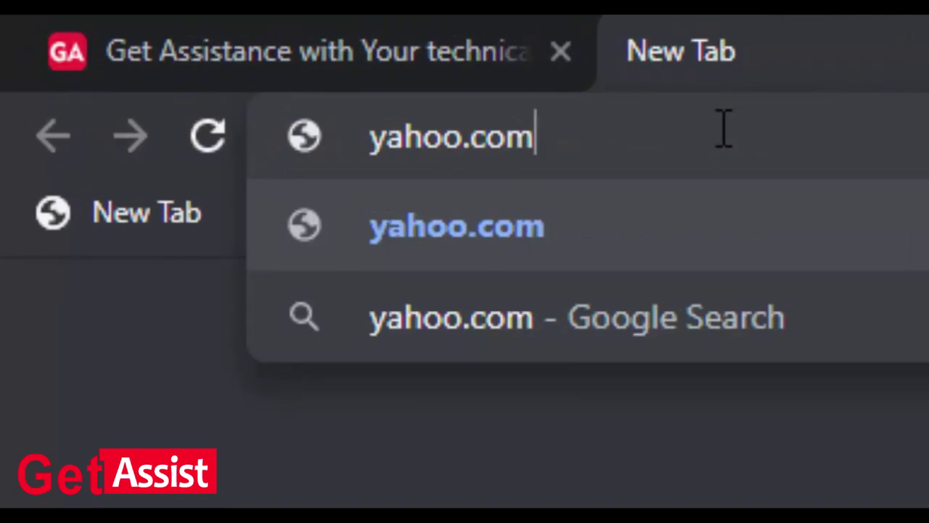
left_click_drag(530, 156, 382, 135)
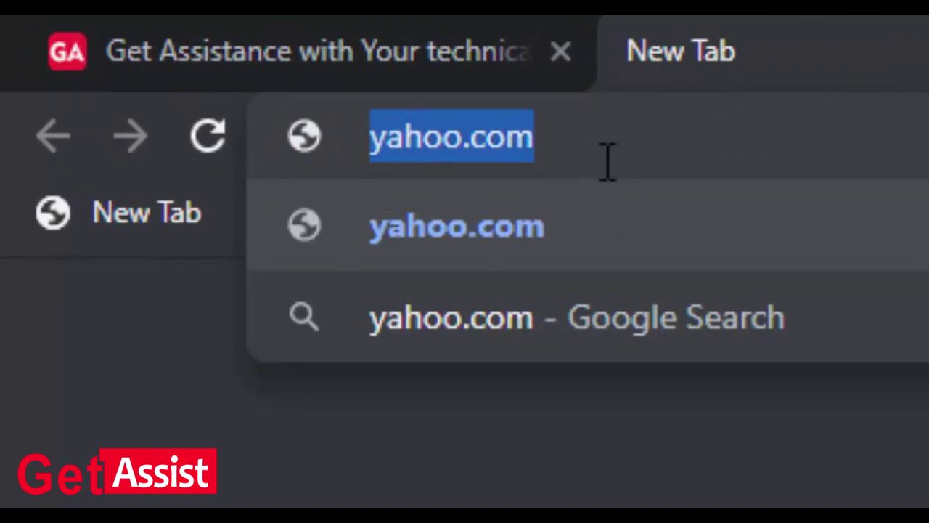
key("Return")
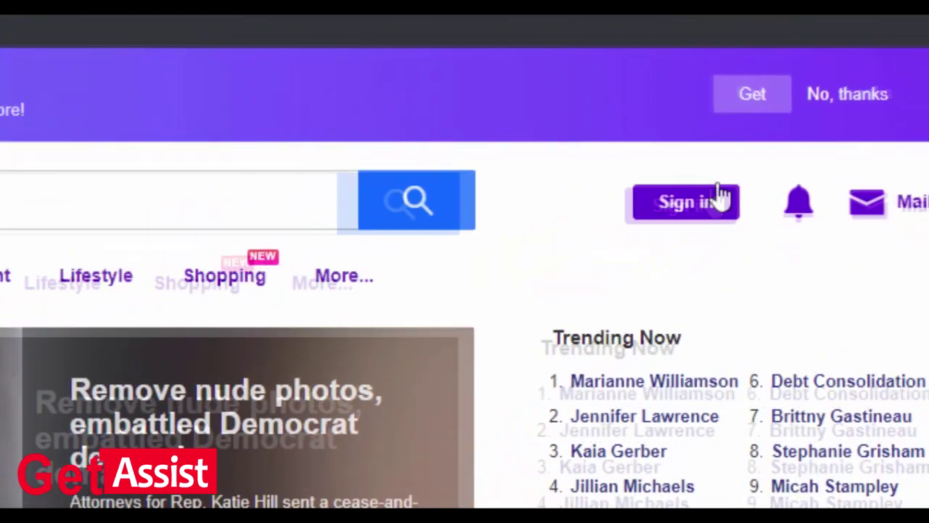
Go to Yahoo's Sign in page and choose to create a new account
left_click(596, 287)
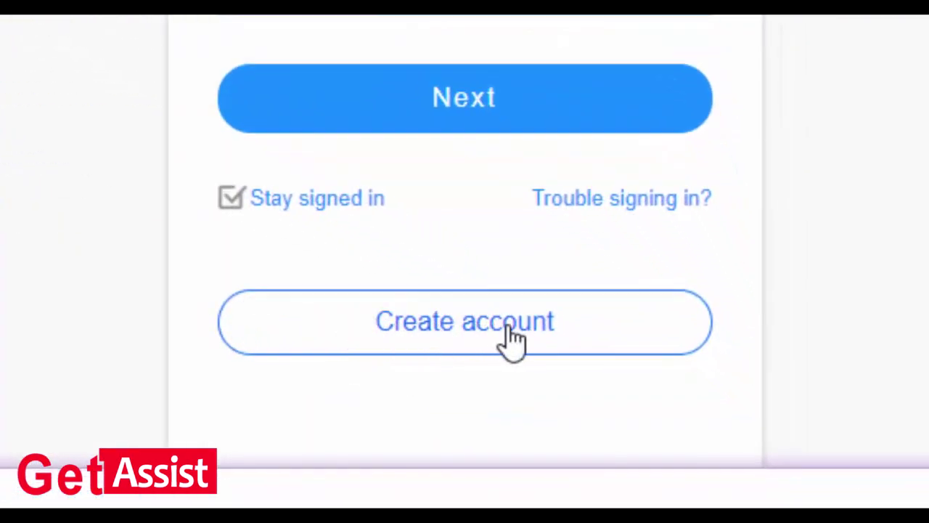
left_click(512, 337)
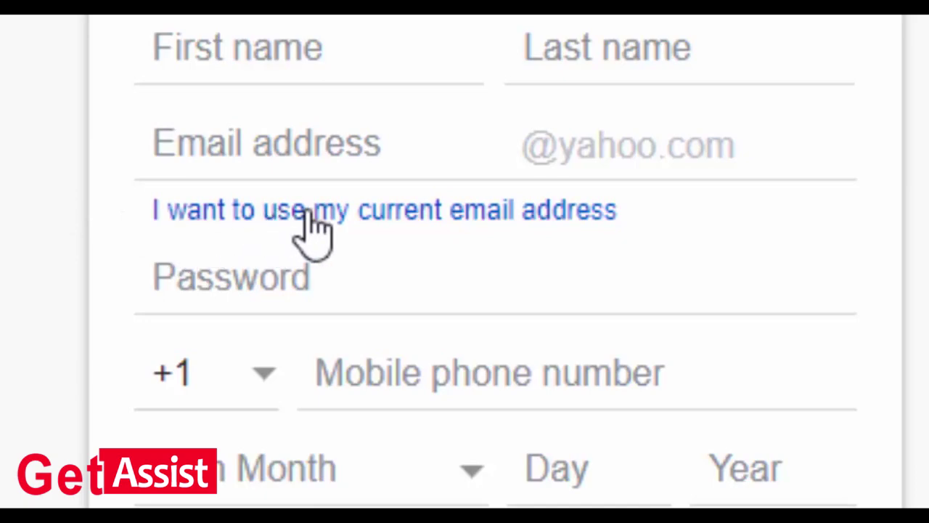
Switch to using a current email, then enter the person's name, Gmail address and a password
left_click(251, 212)
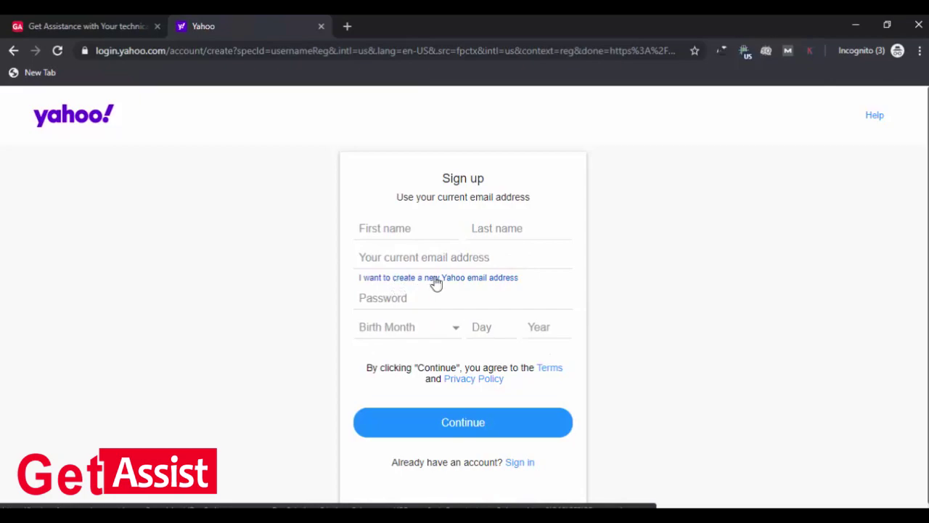
left_click(400, 231)
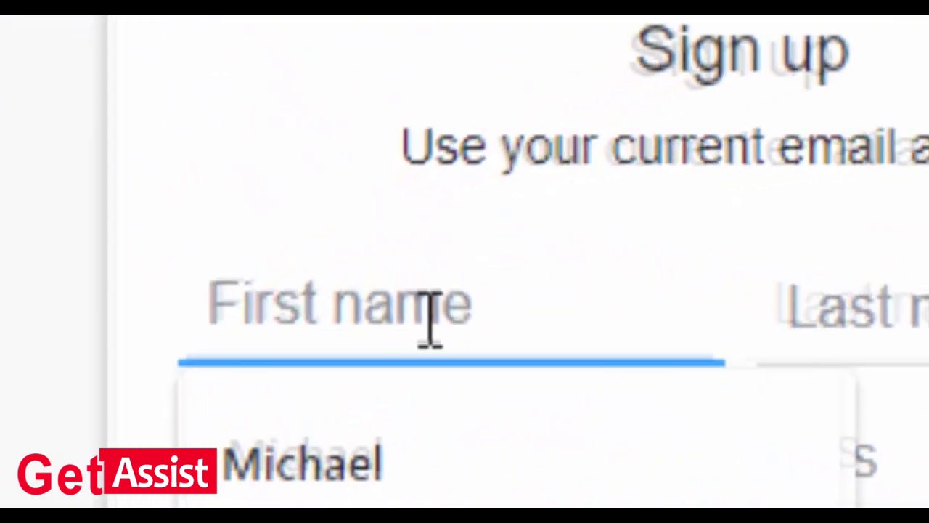
type("Charles")
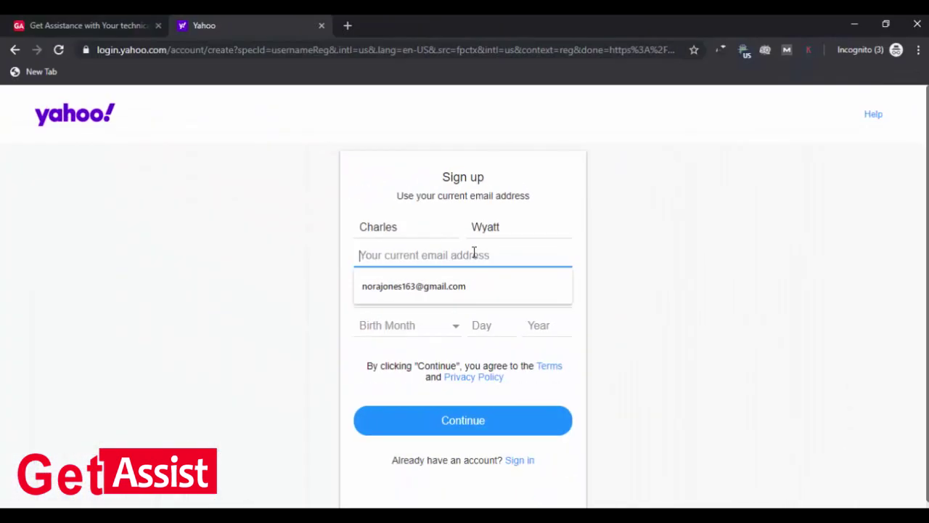
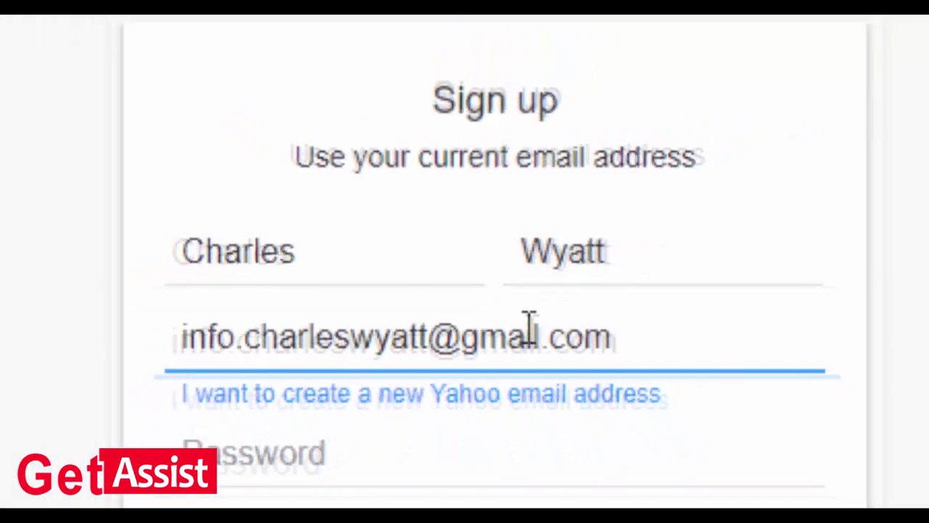
left_click(458, 301)
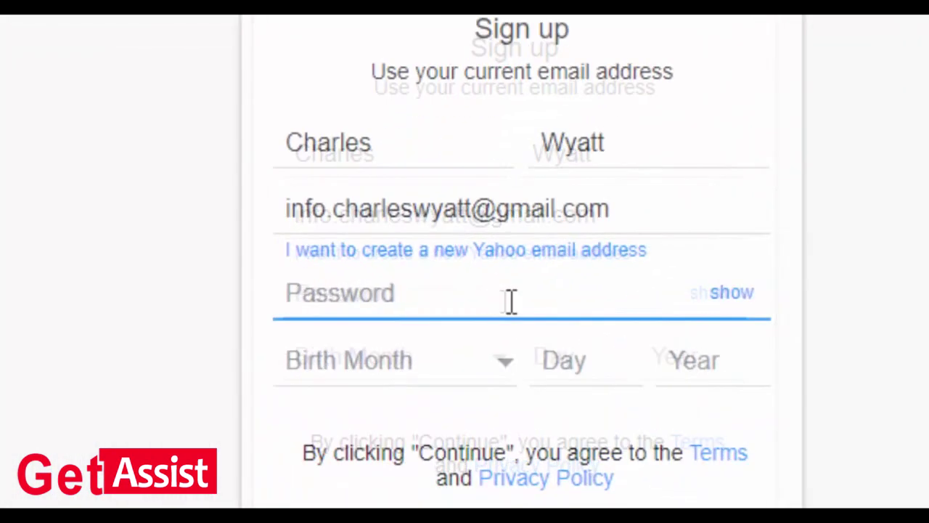
type("*******")
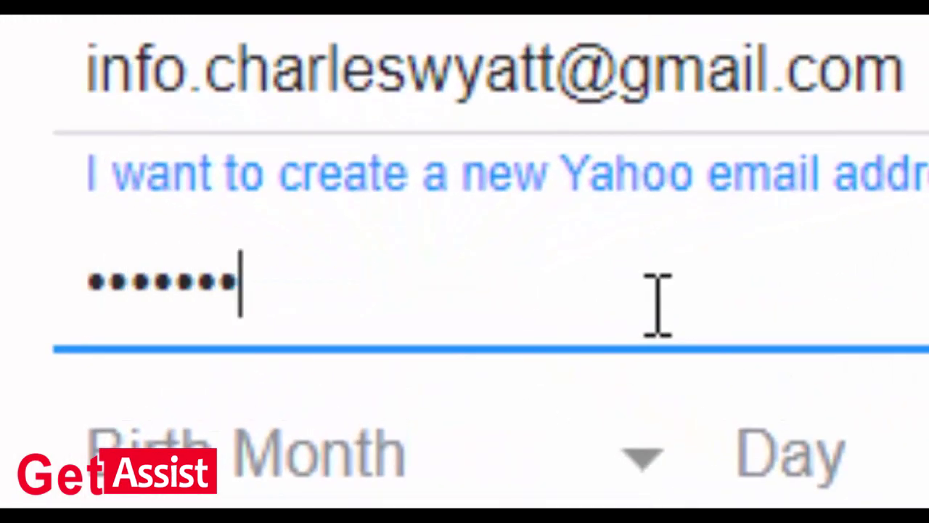
type("*****")
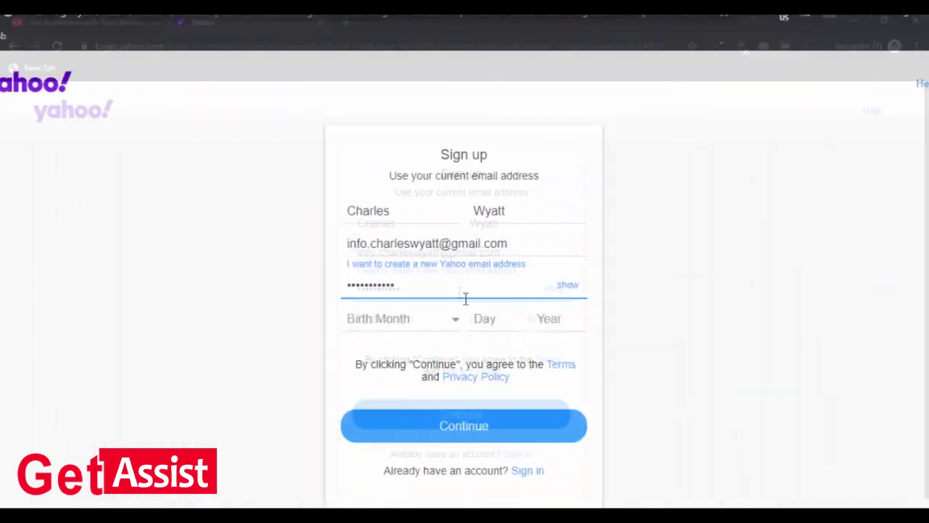
Enter the birth date February 11, 1993 and submit the sign-up form
left_click(419, 321)
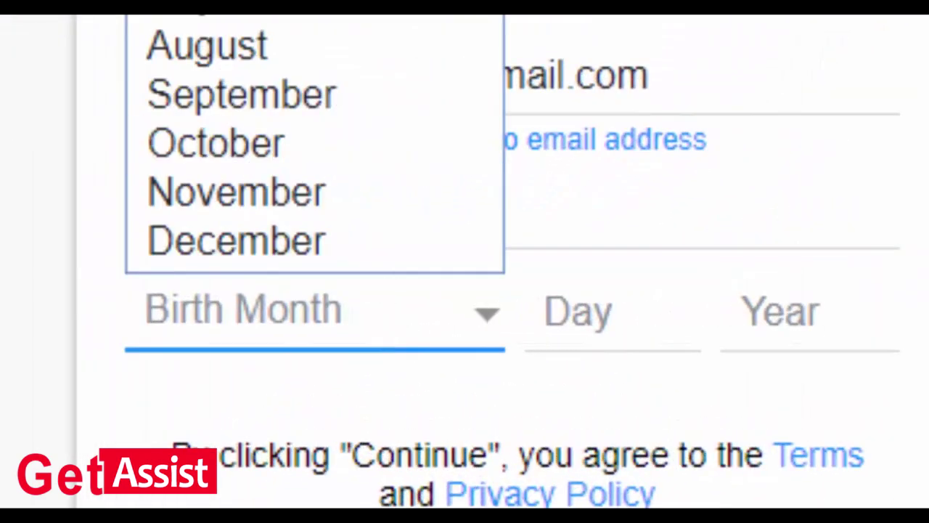
key("f")
key("Return")
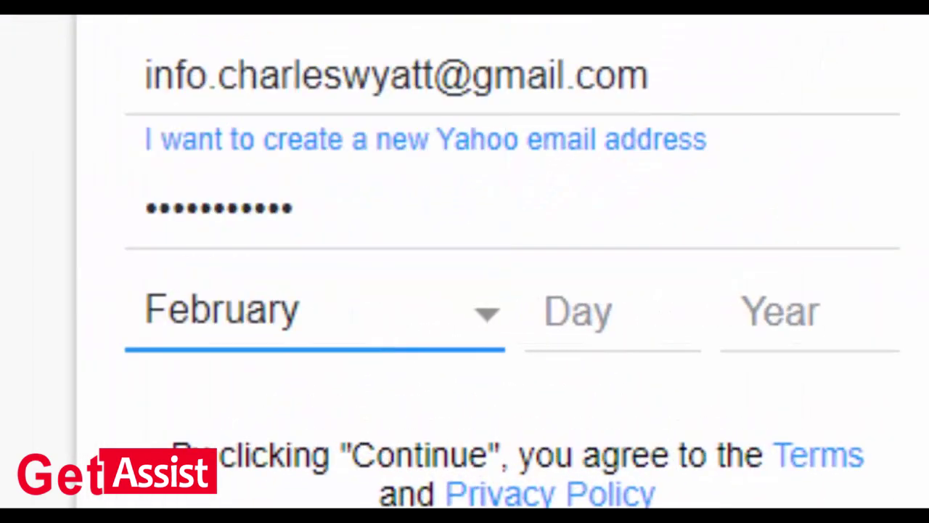
left_click(625, 302)
type("11")
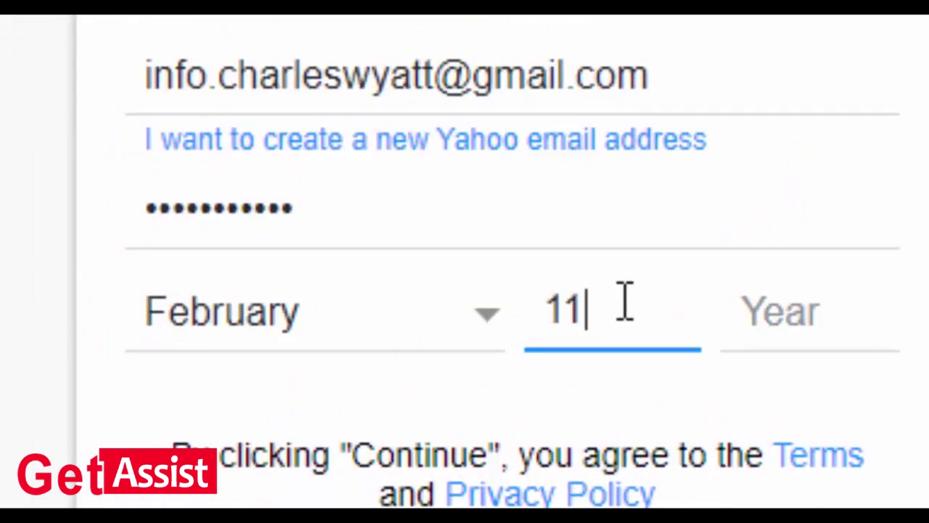
left_click(759, 314)
type("199")
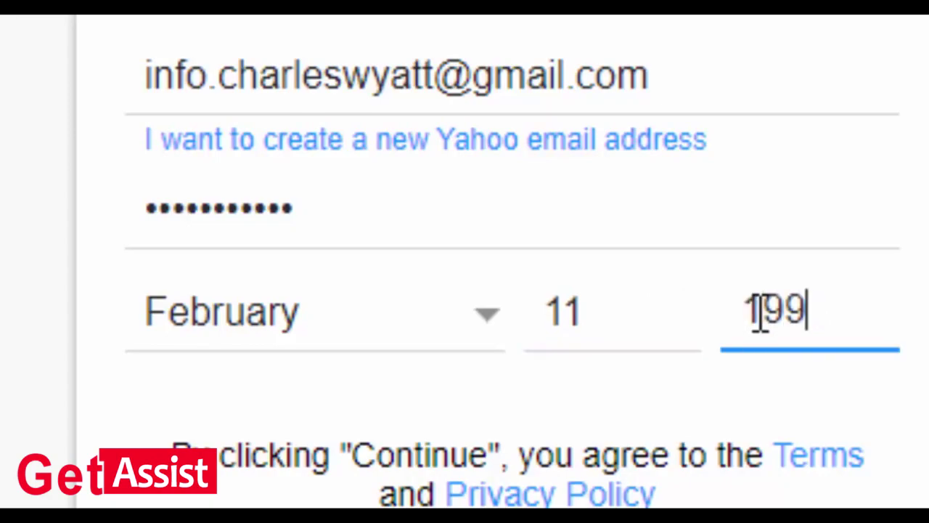
type("3")
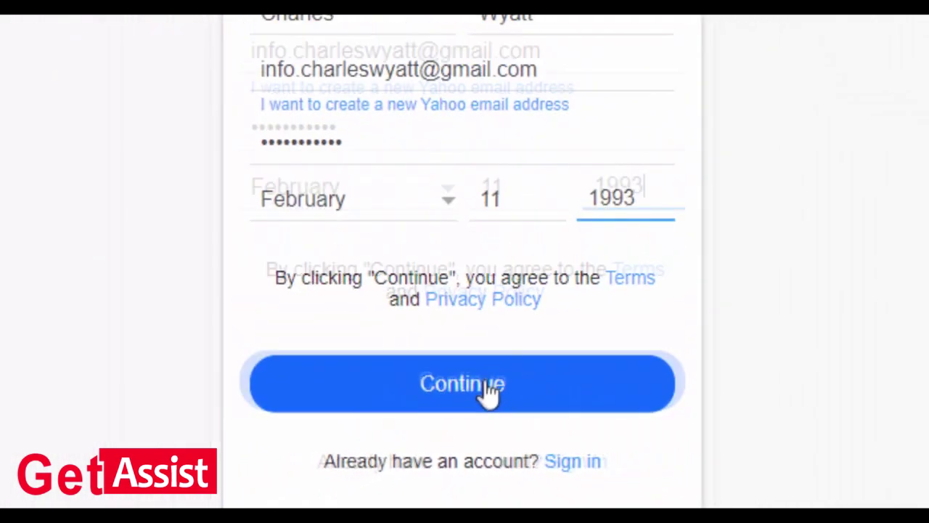
left_click(487, 391)
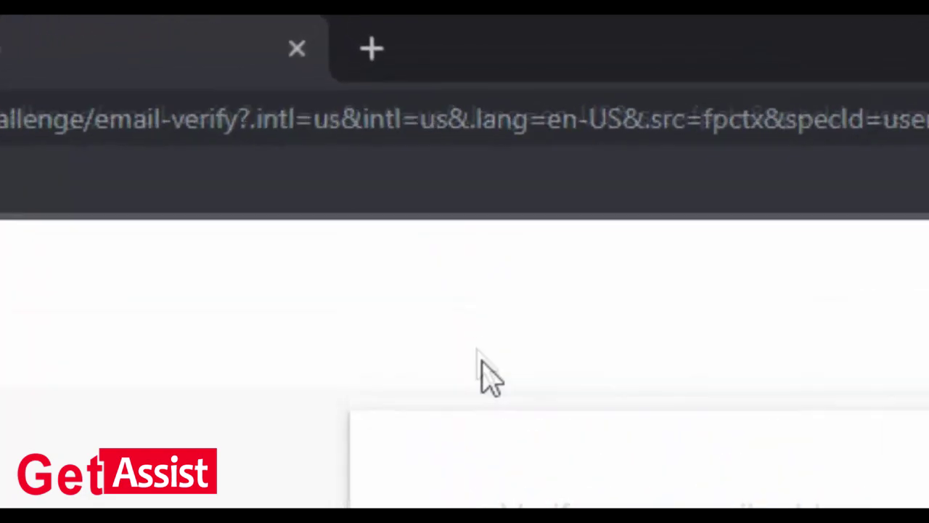
Load gmail.com in a new browser tab
left_click(387, 73)
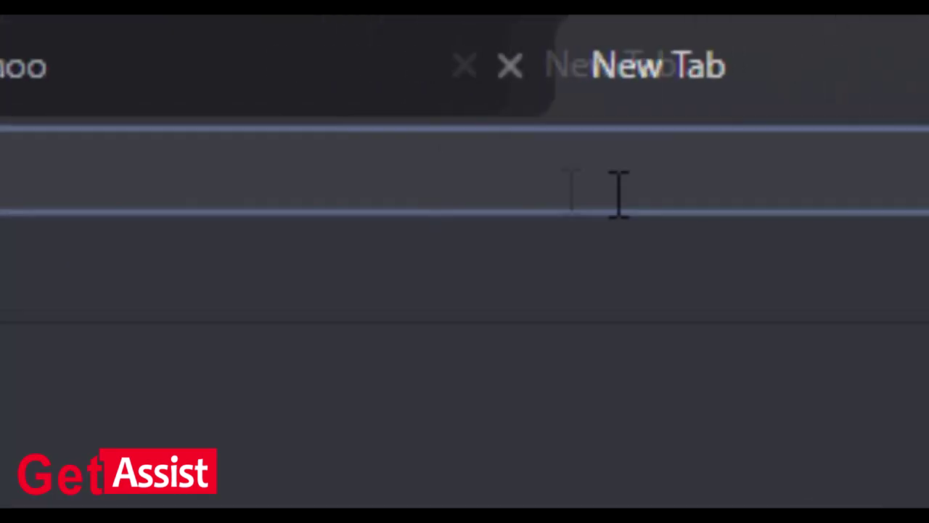
type("g")
type("mail.c")
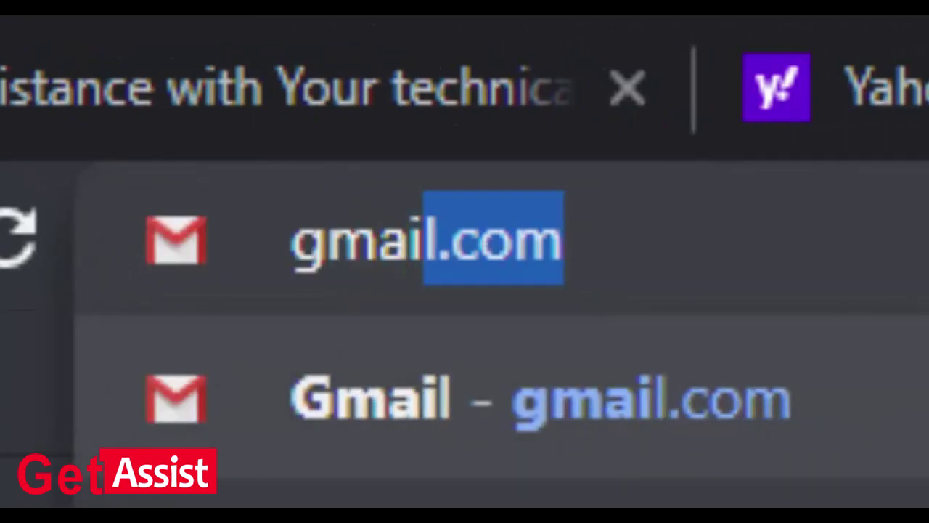
type("om")
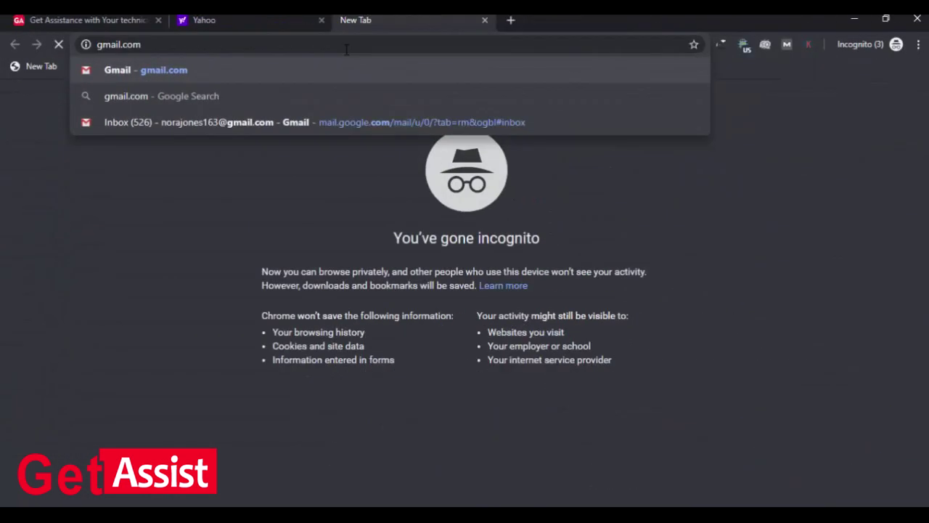
key("Return")
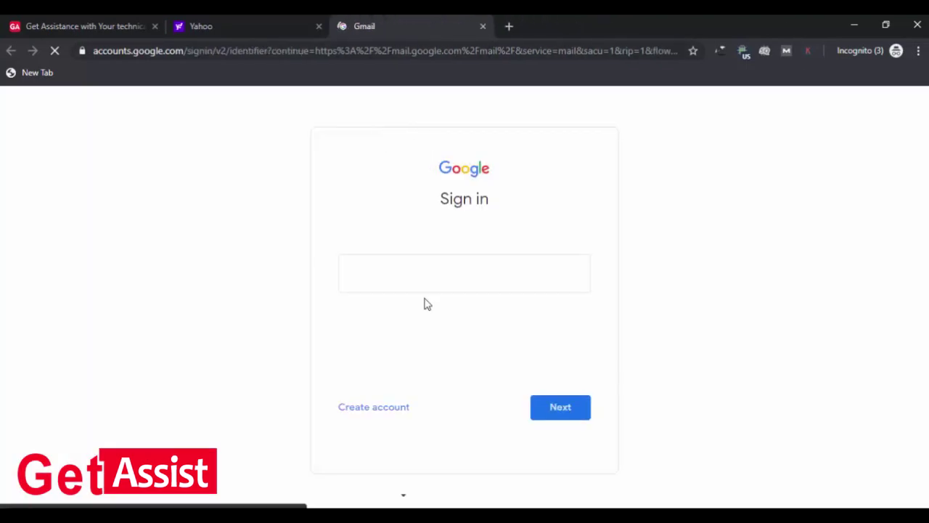
Sign in to Gmail with the account's username and password
left_click(425, 283)
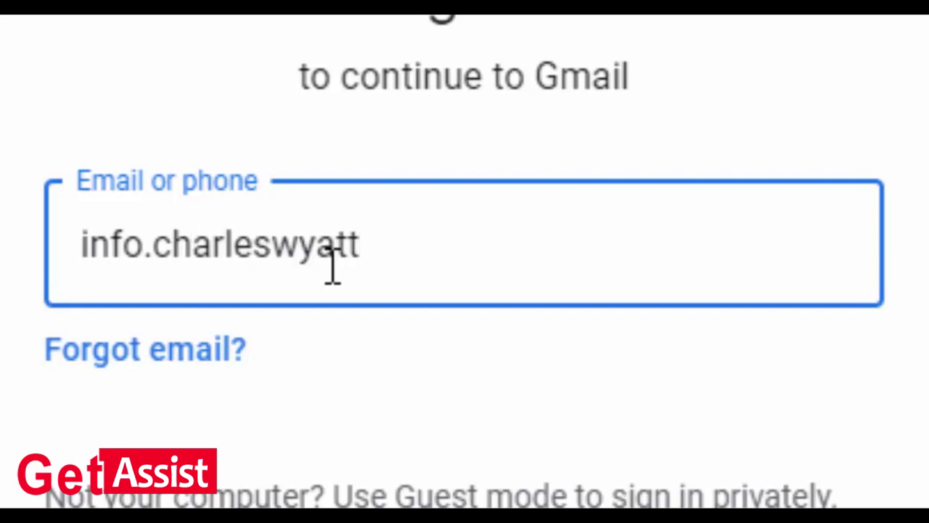
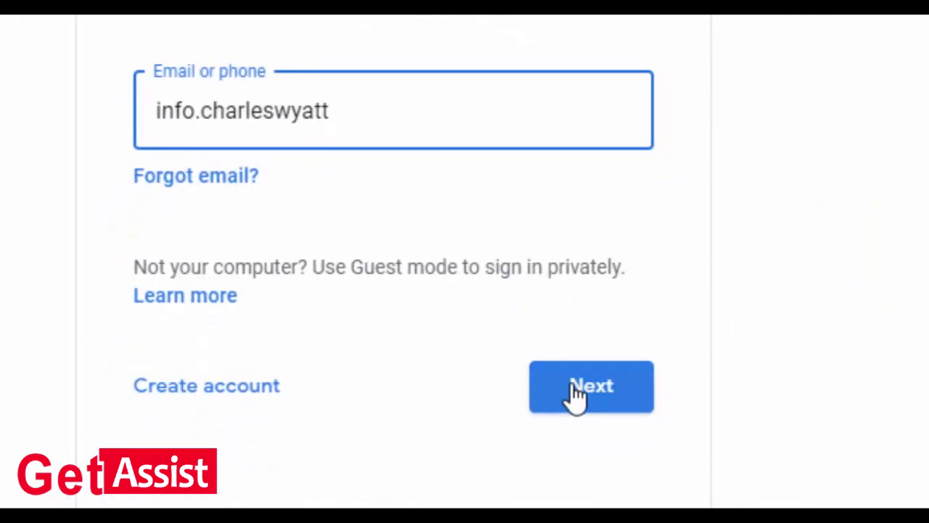
left_click(572, 385)
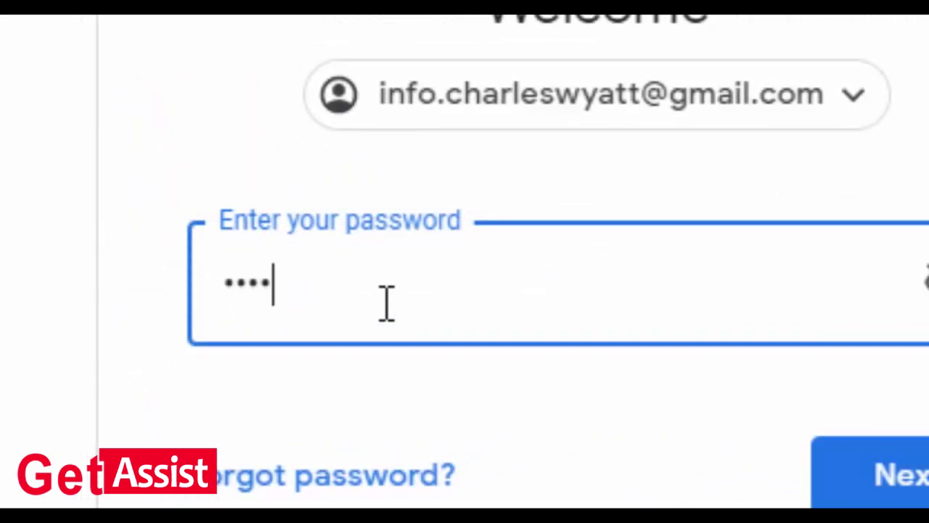
type("*****")
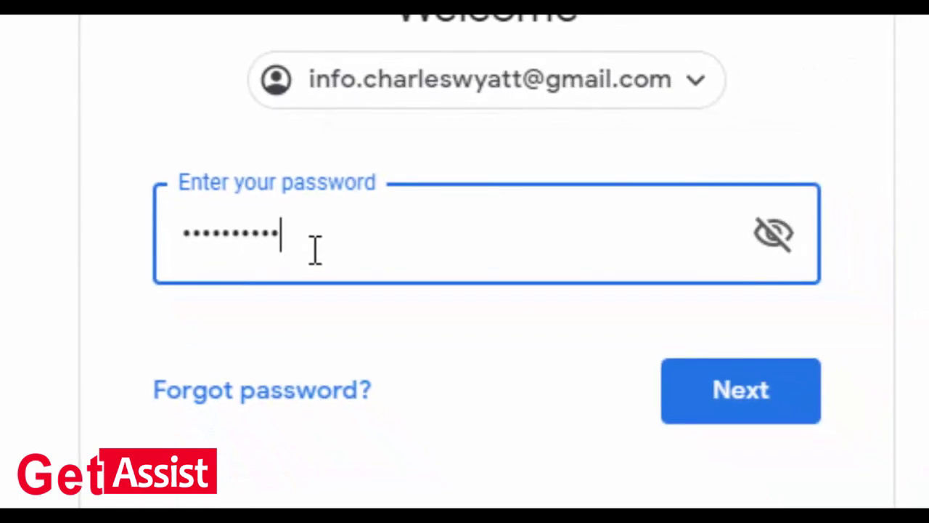
left_click(751, 392)
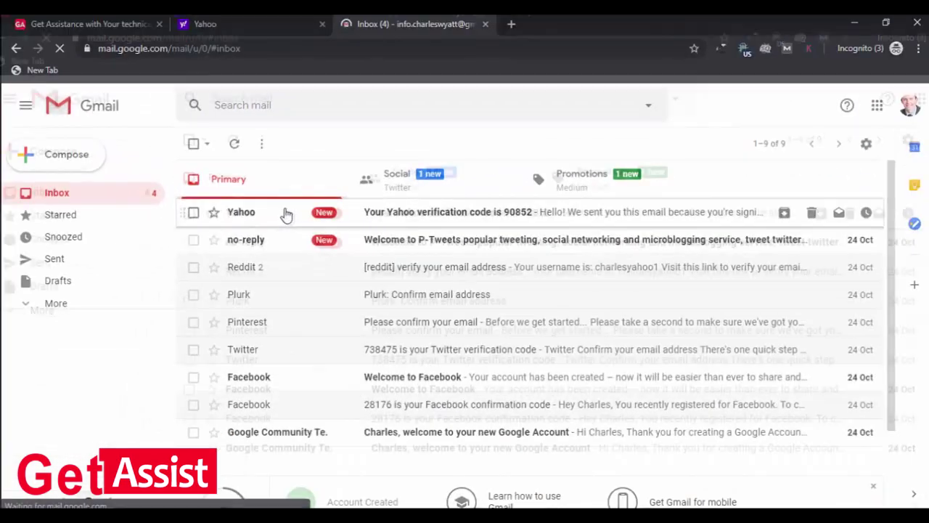
Open the Yahoo verification email and select its code for copying
left_click(311, 227)
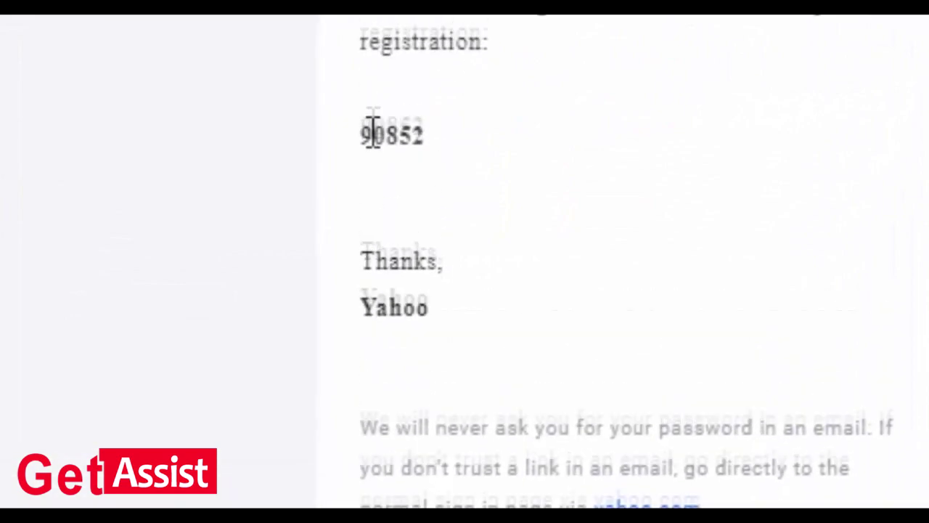
left_click_drag(354, 276, 426, 283)
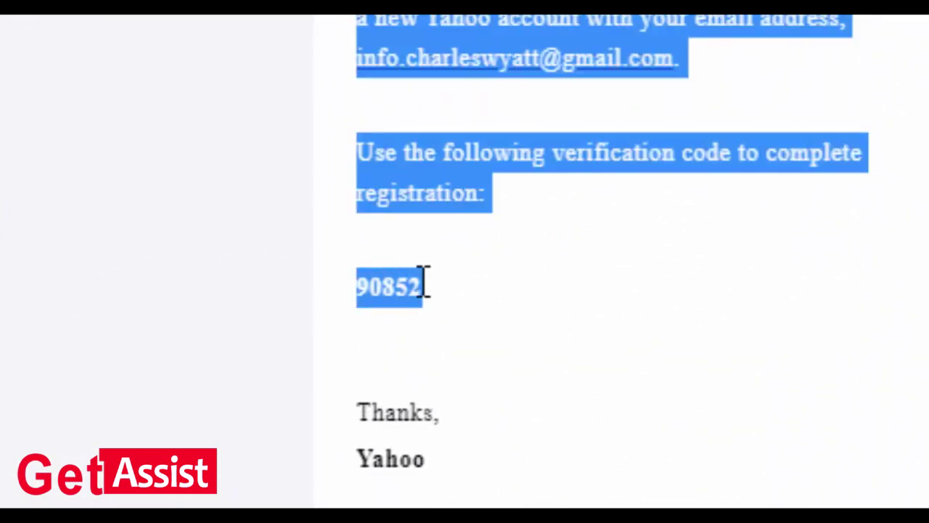
left_click(377, 282)
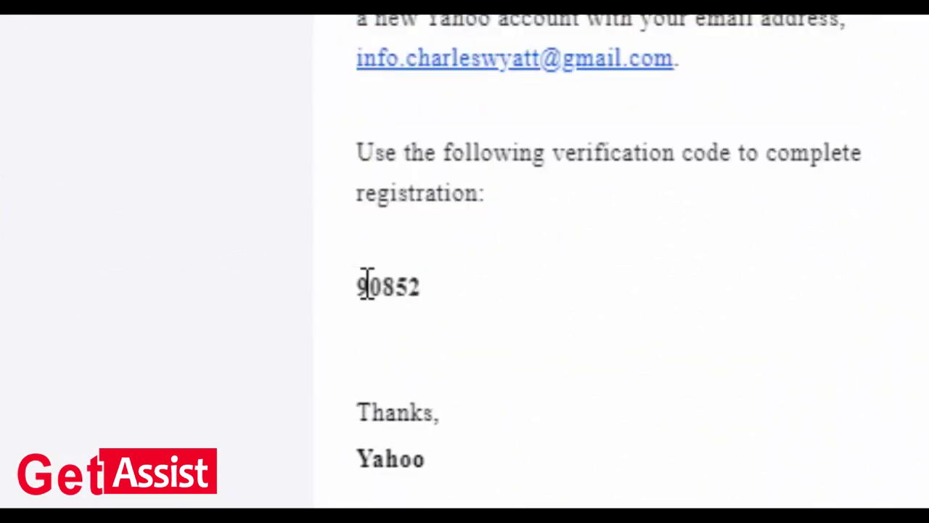
double_click(385, 282)
right_click(416, 282)
Copy the code, paste it into Yahoo's verification box, and submit it
left_click(477, 313)
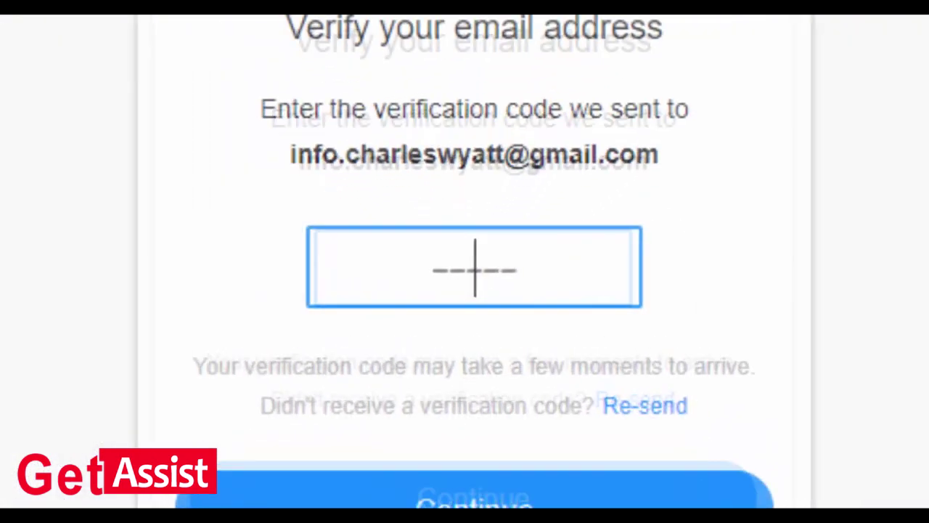
right_click(461, 264)
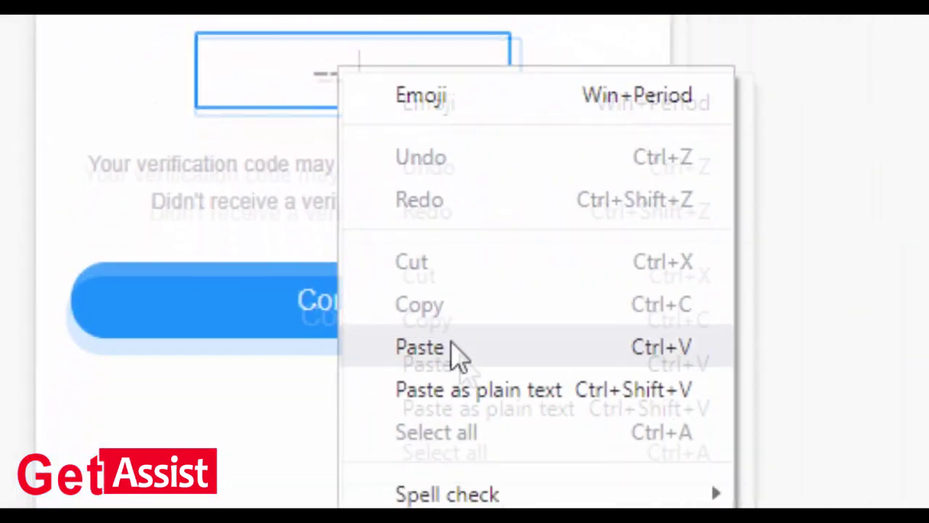
left_click(456, 357)
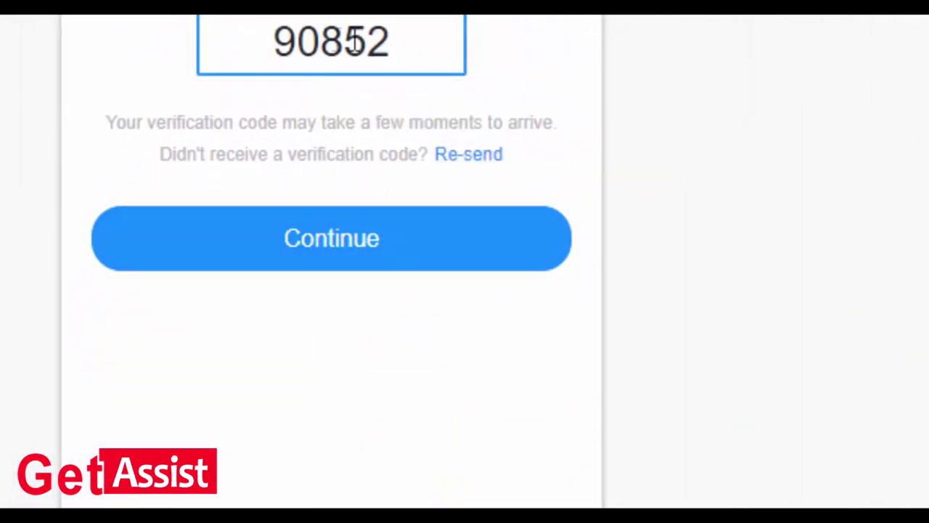
left_click(352, 258)
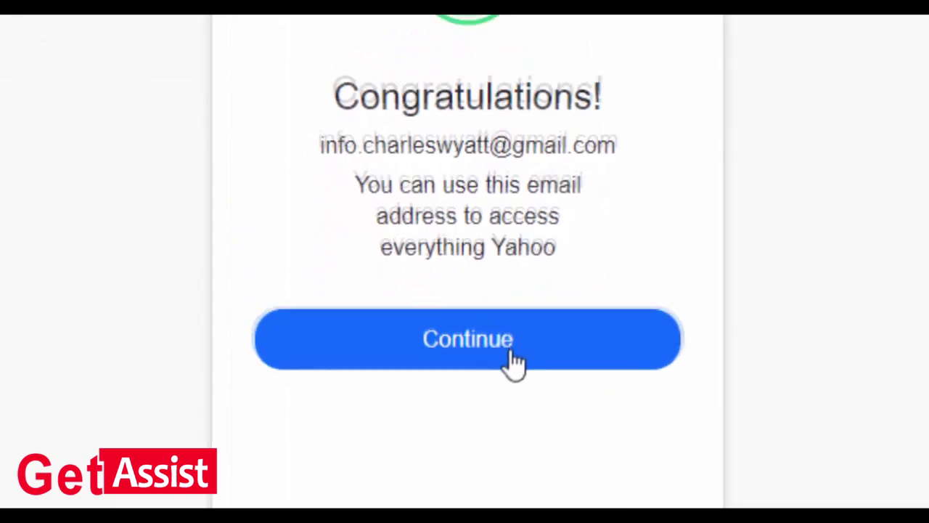
Continue from the Congratulations card to the signed-in Yahoo home page
left_click(514, 350)
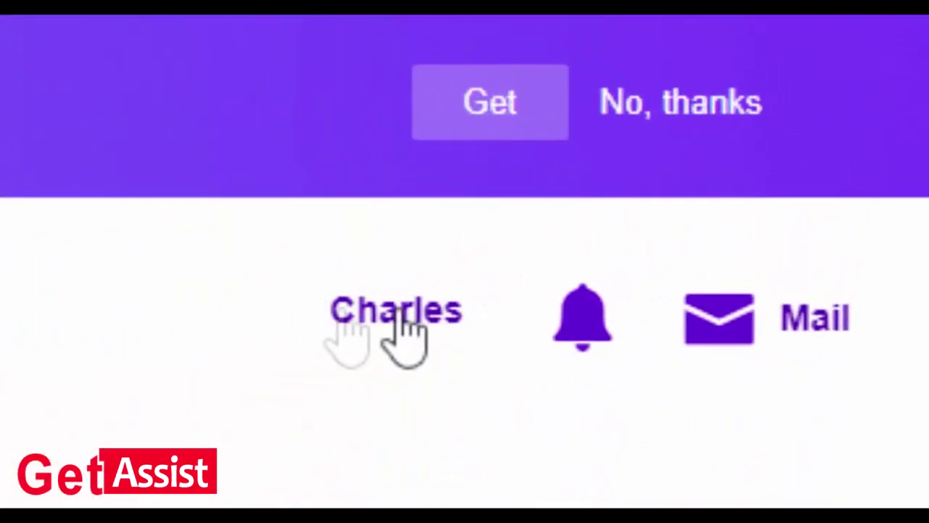
Go to Account Info from the profile menu and review the Personal Info name, gender and birthday
mouse_move(756, 166)
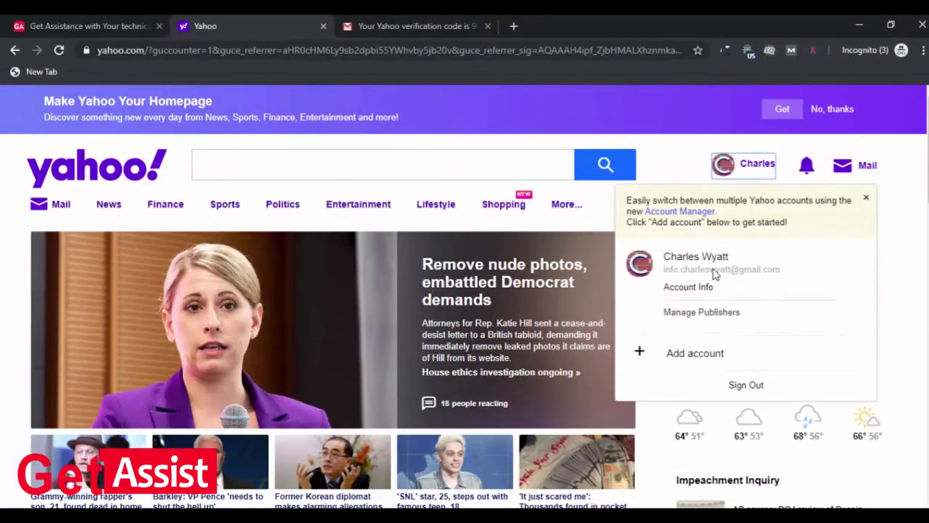
left_click(701, 290)
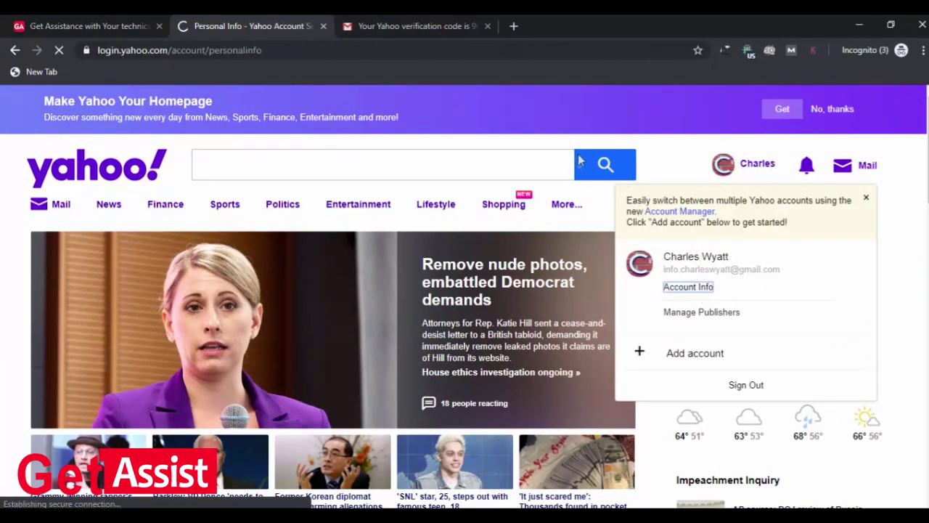
scroll(687, 230, "down", 1)
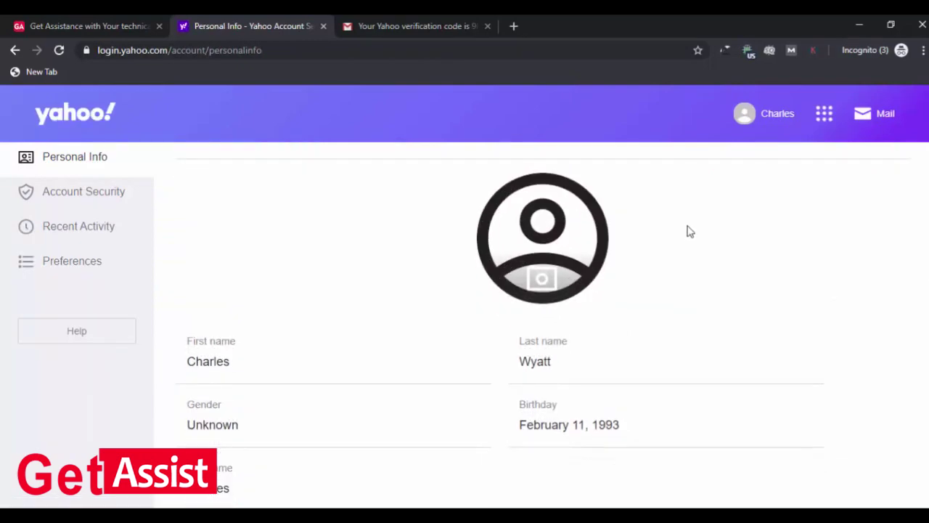